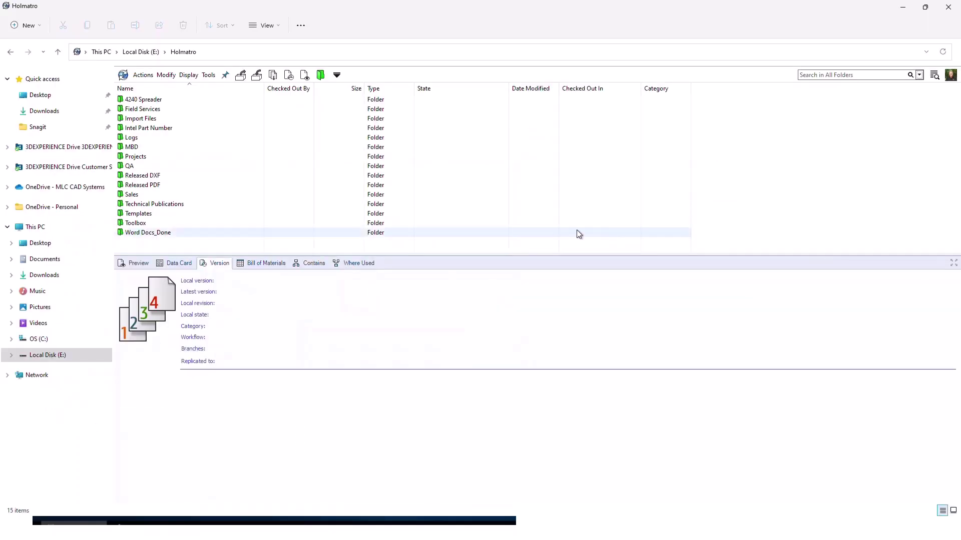
- Open the 4240 Spreader folder and review the preview and version information of Q-ROD END.SLDPRT
double_click(139, 100)
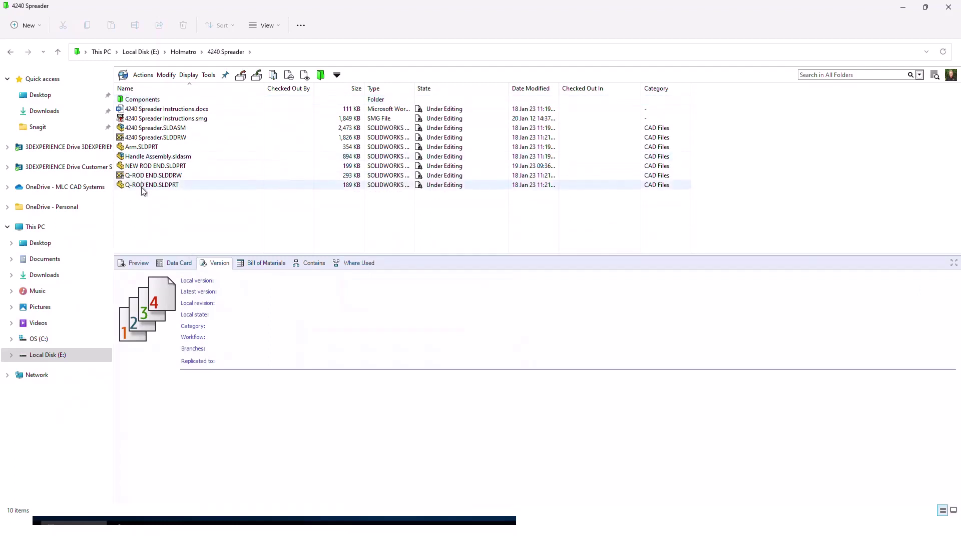
click(144, 190)
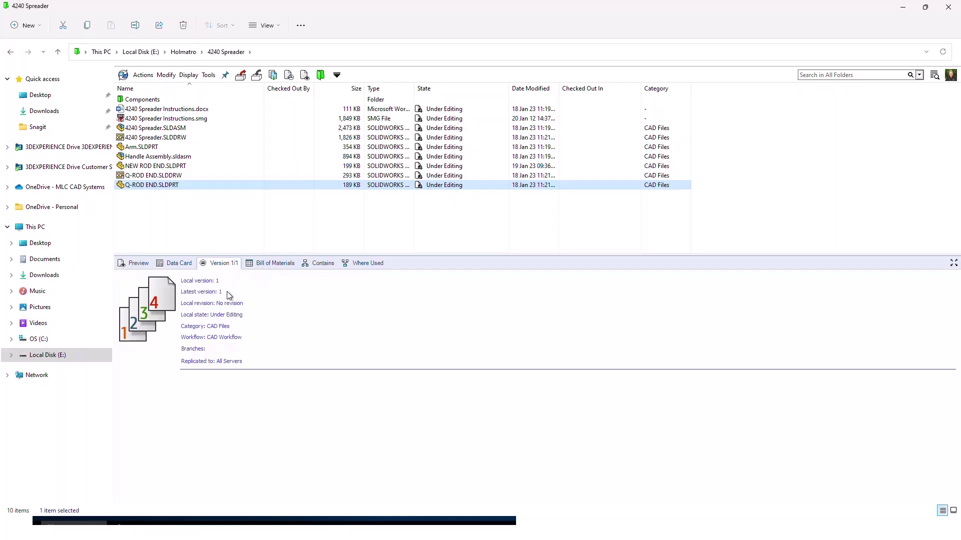
click(139, 264)
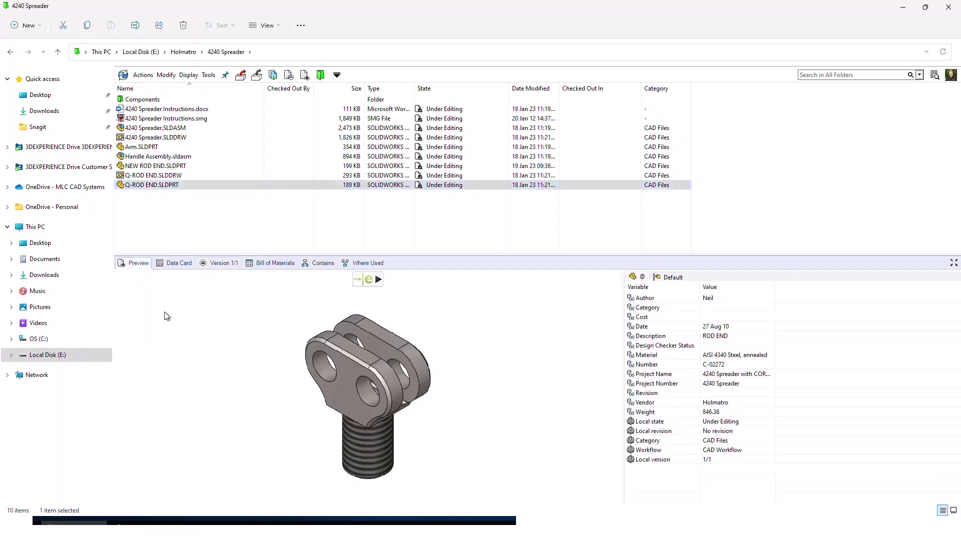
click(227, 265)
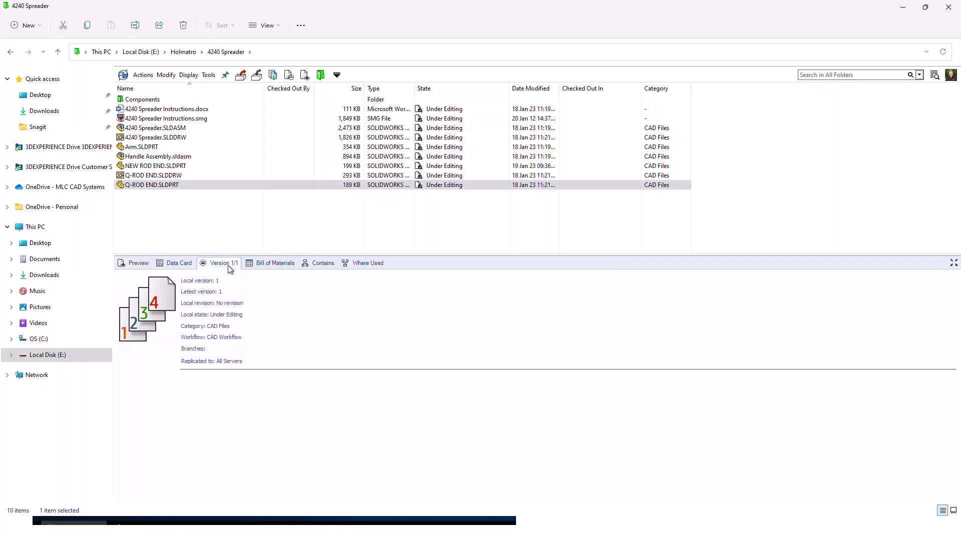
- Check out Q-ROD END.SLDPRT together with its drawing Q-ROD END.SLDDRW
right_click(153, 188)
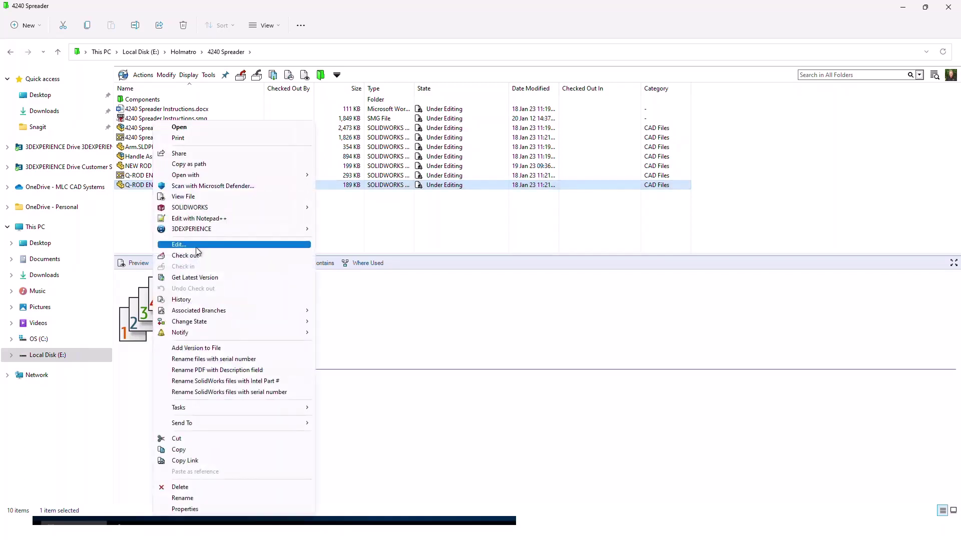
click(131, 224)
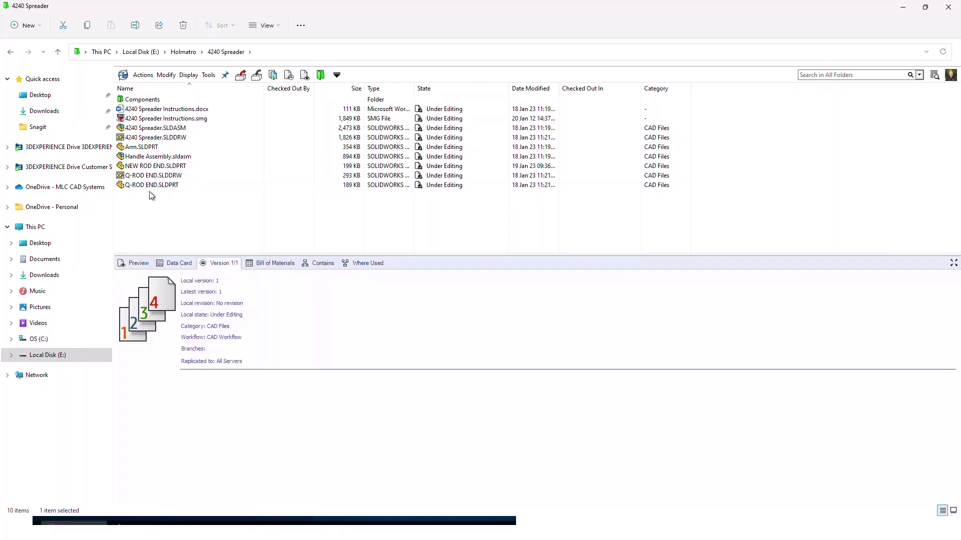
click(240, 77)
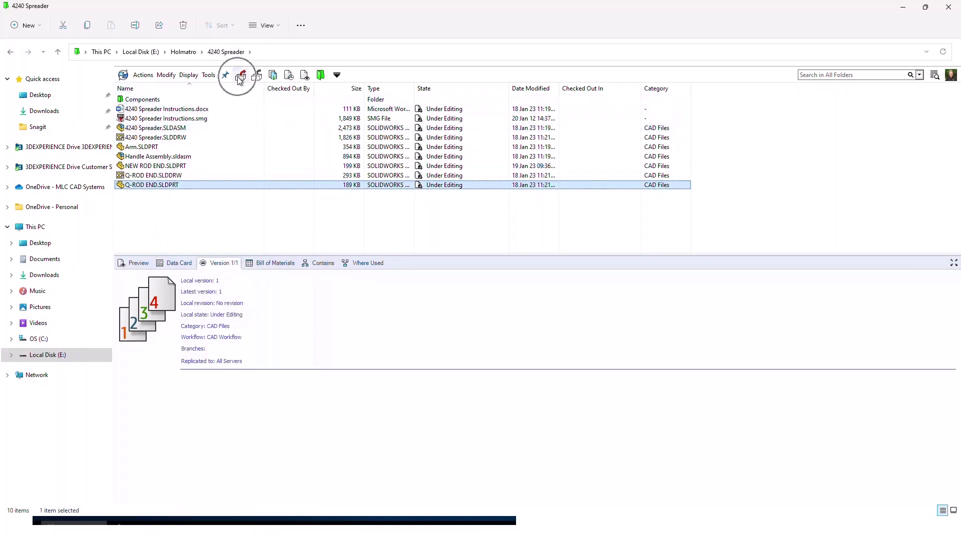
click(143, 75)
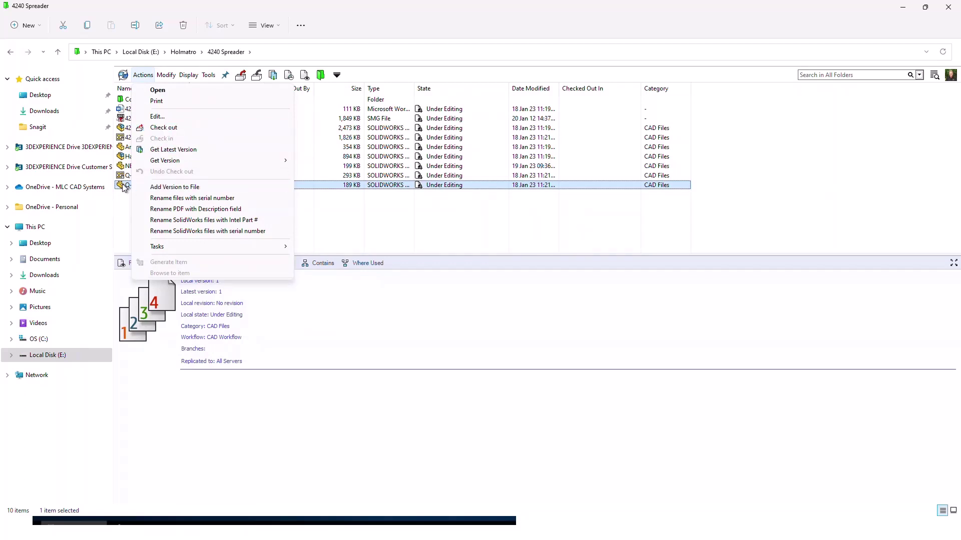
click(161, 127)
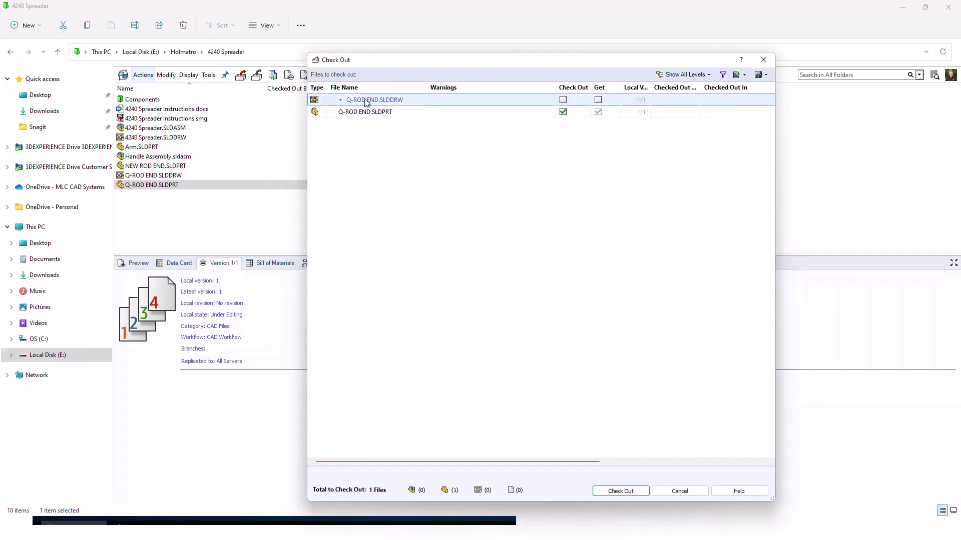
click(563, 100)
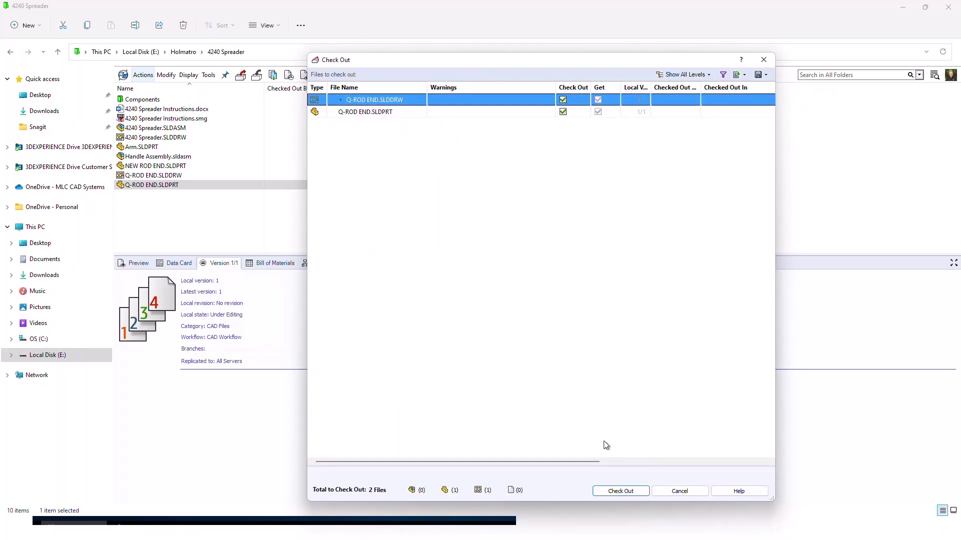
click(609, 492)
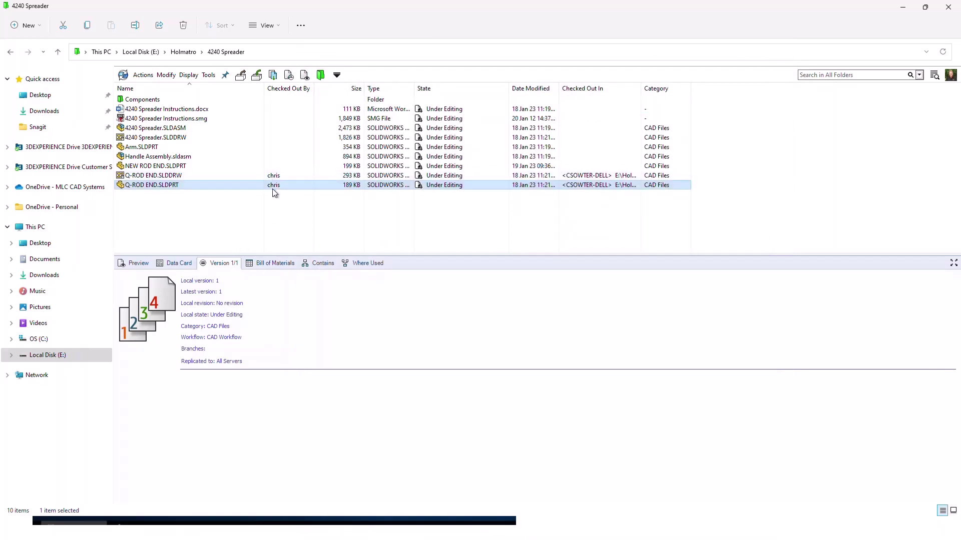
- Set the description on the Q-ROD END.SLDPRT data card to "Q ROD END", save it and view the part's version information
click(204, 228)
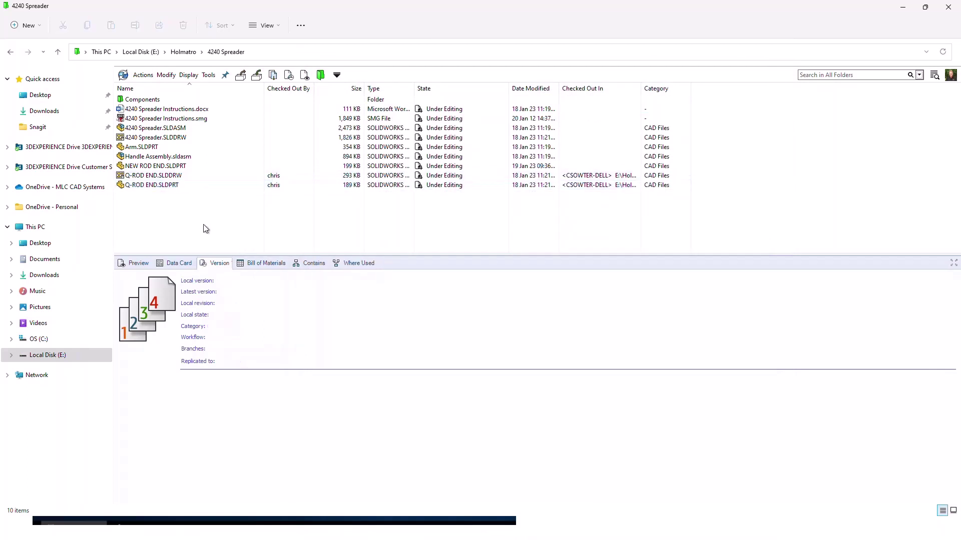
click(161, 186)
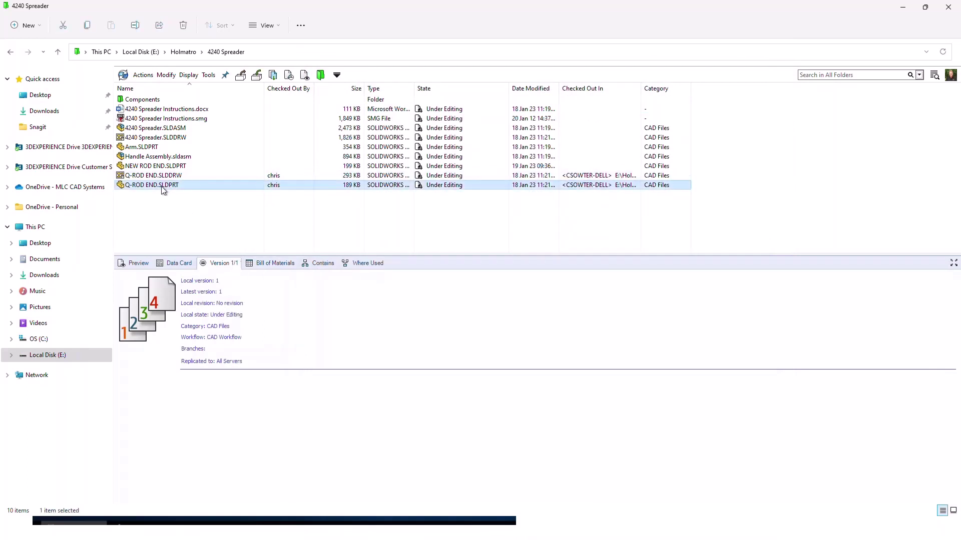
click(172, 262)
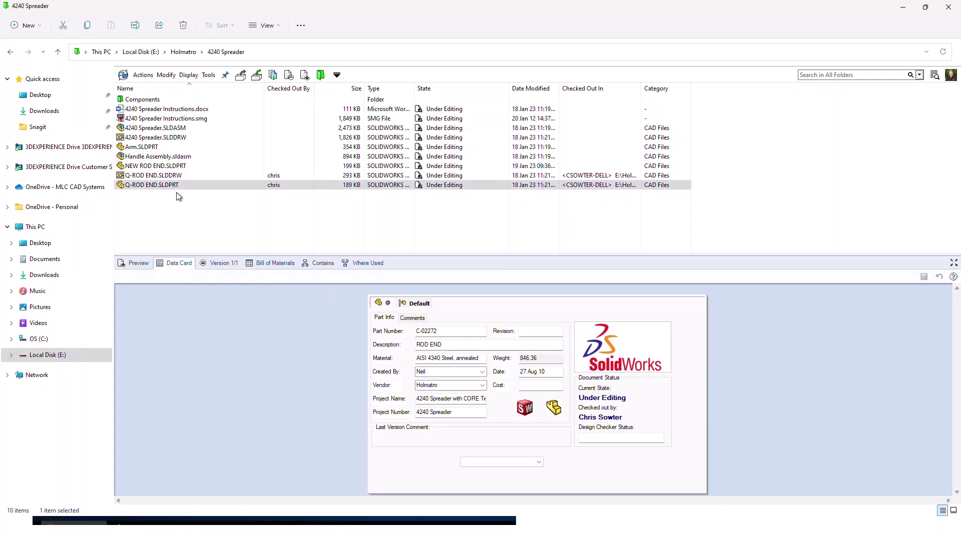
click(419, 345)
text(Q)
click(923, 277)
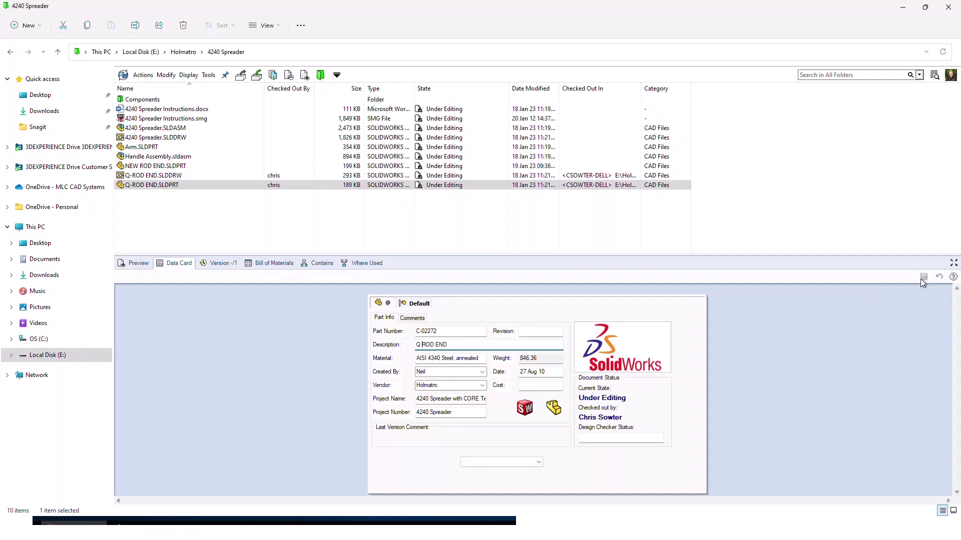
click(222, 264)
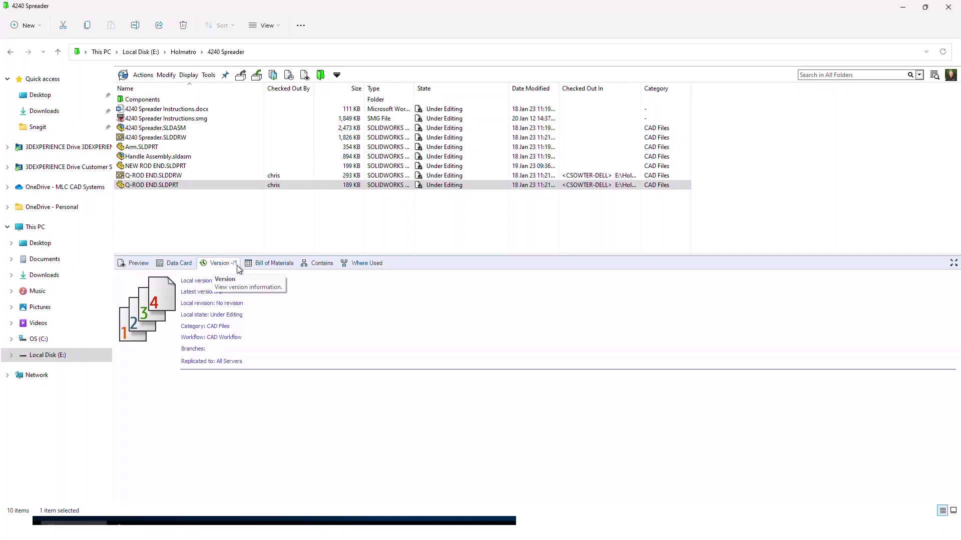
- Set the description on the Q-ROD END.SLDDRW data card to "Q ROD END DRAWING", save it and view the drawing's version information
click(188, 176)
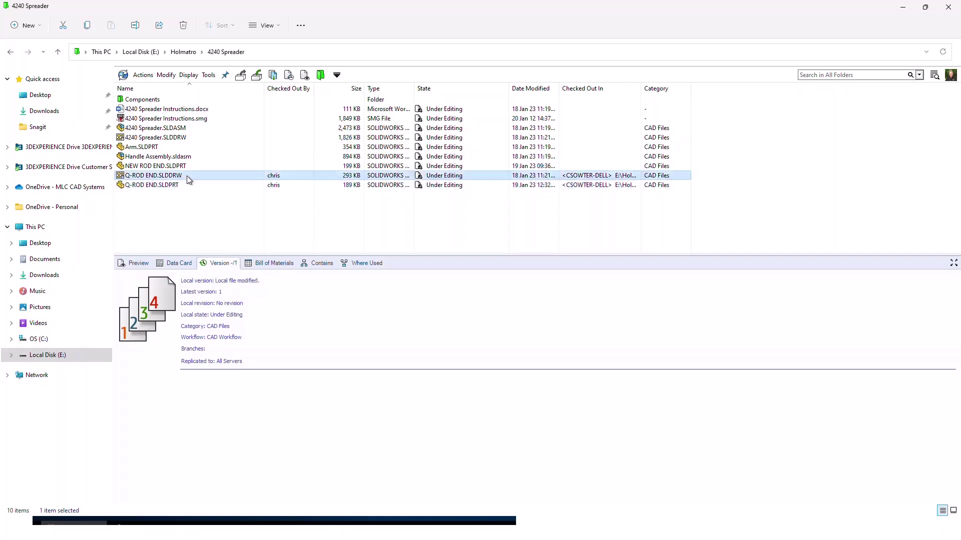
click(176, 264)
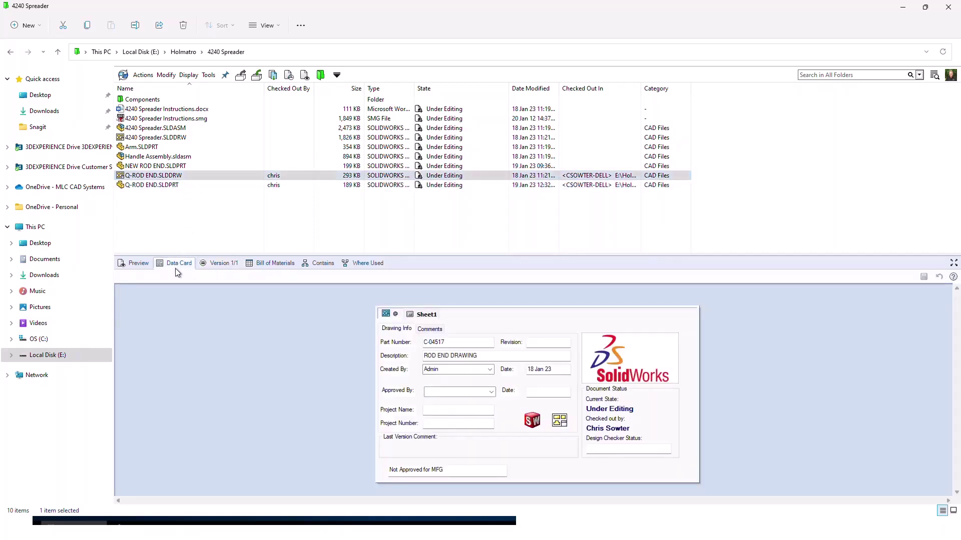
click(427, 356)
text(Q)
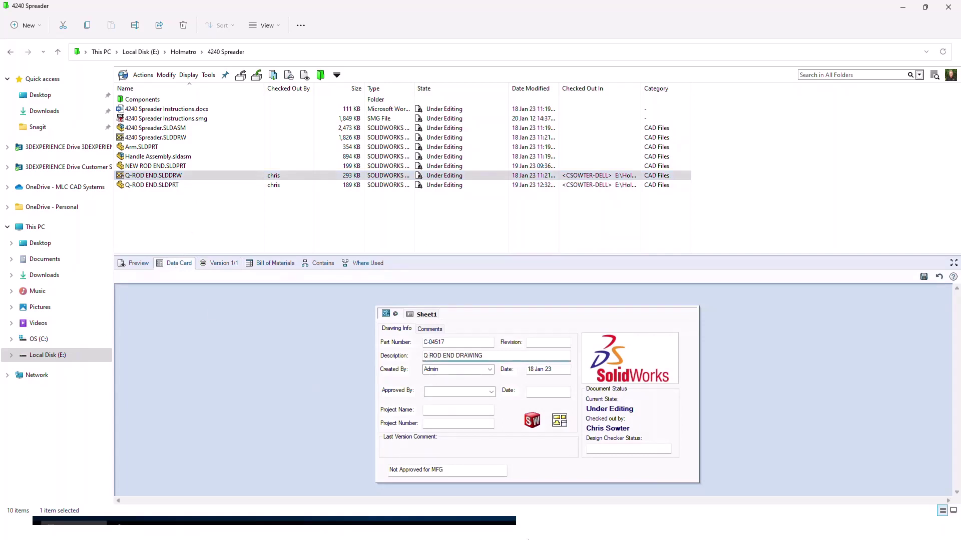
click(923, 277)
click(230, 266)
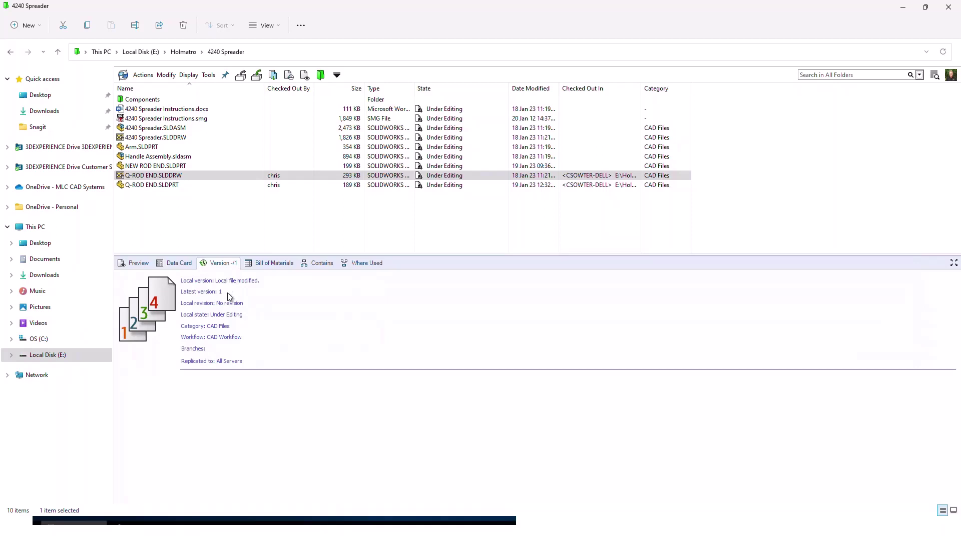
- Check in both the Q-ROD END drawing and part with the comment "Updated Description"
shift+click(161, 186)
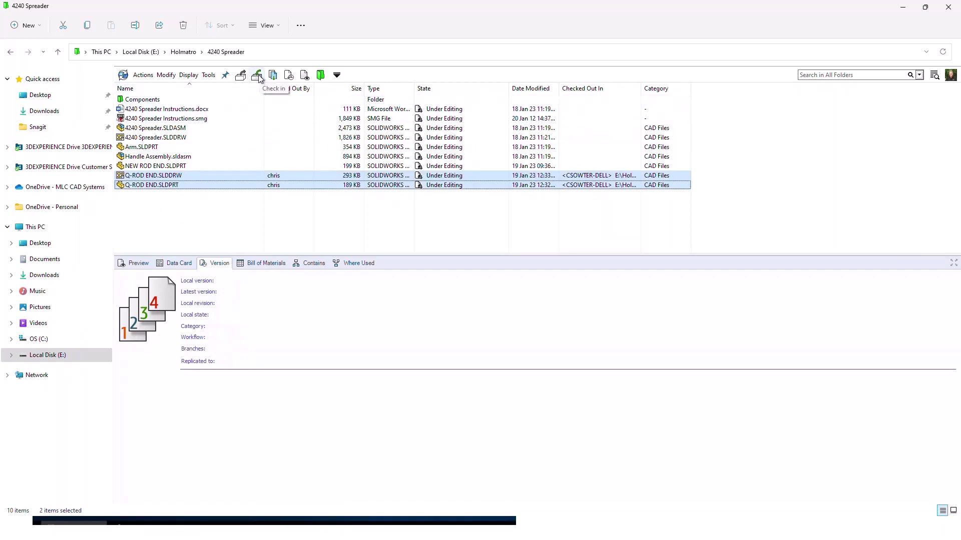
click(143, 75)
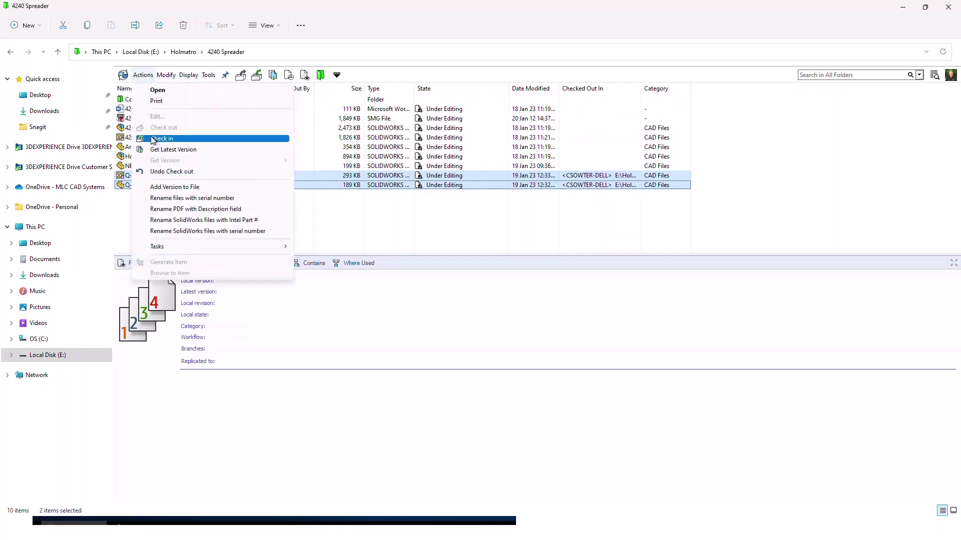
right_click(128, 180)
right_click(125, 183)
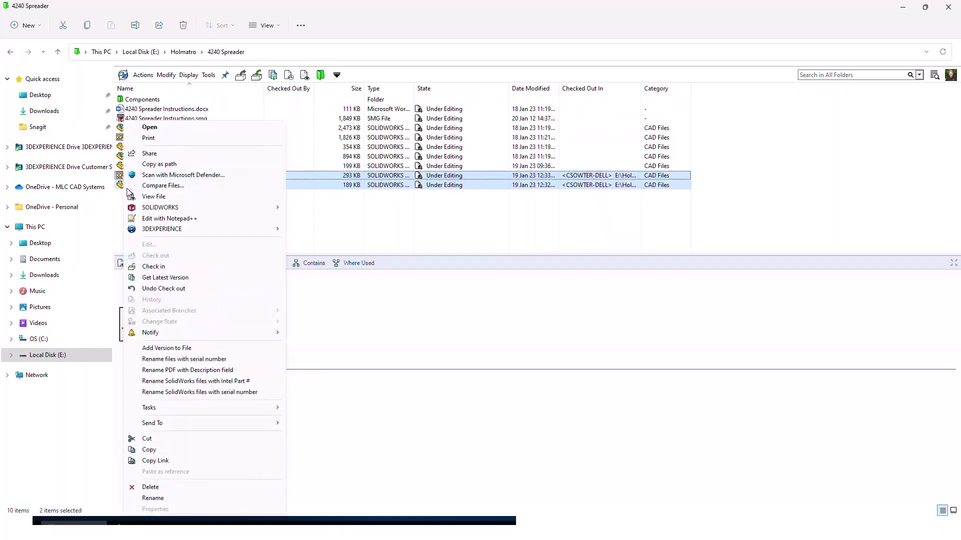
click(165, 273)
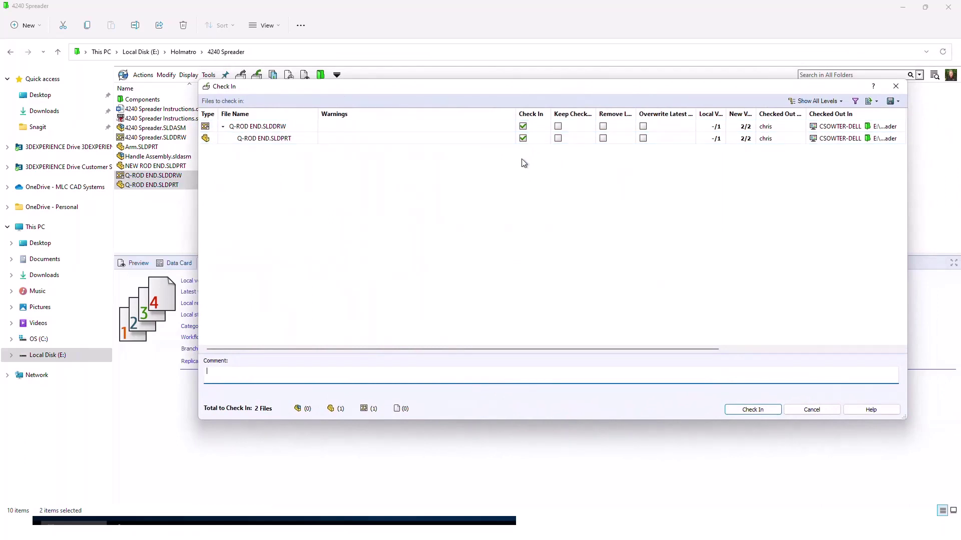
click(237, 372)
text(Updated Dec)
key(BackSpace)
text(scription)
click(746, 412)
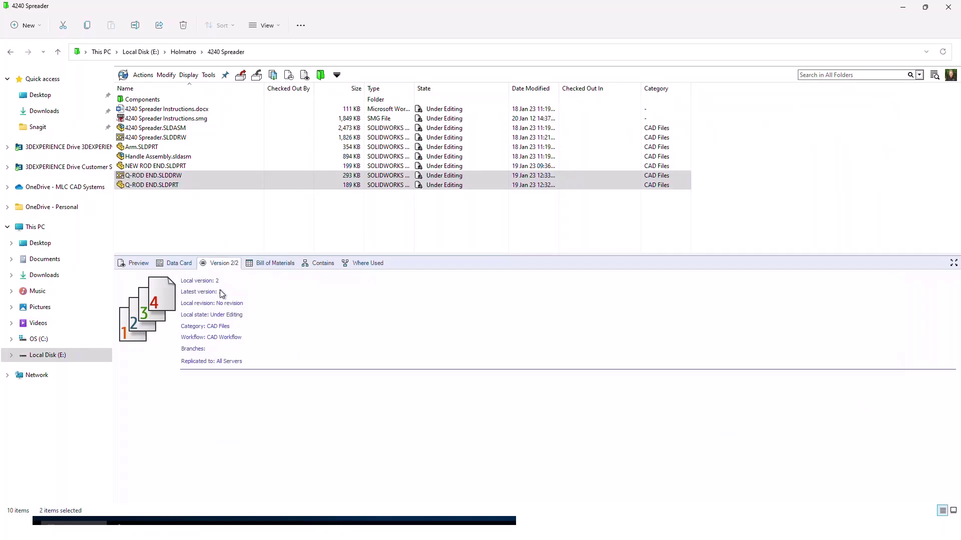
- Review the data cards of the Q-ROD END drawing and part, and get version 1 of the part along with its drawing
click(180, 263)
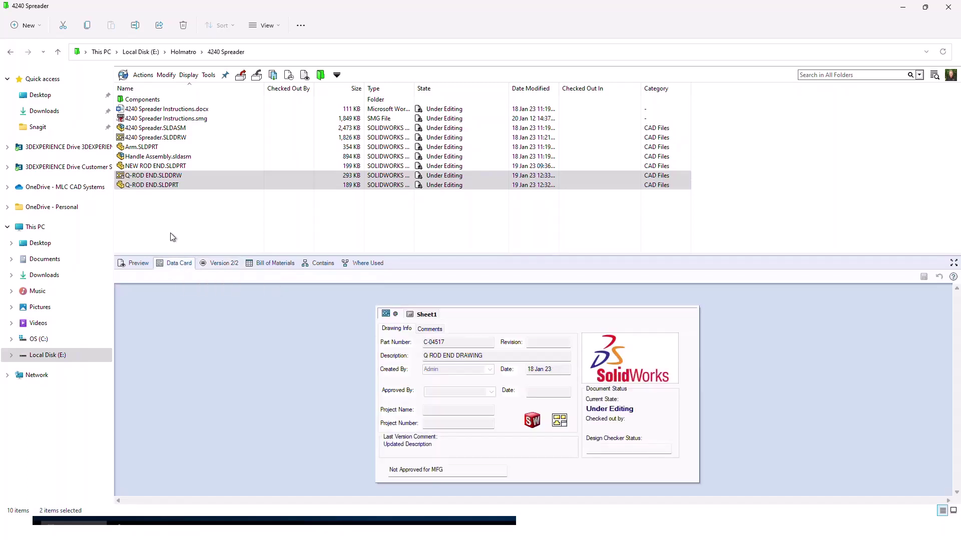
click(155, 185)
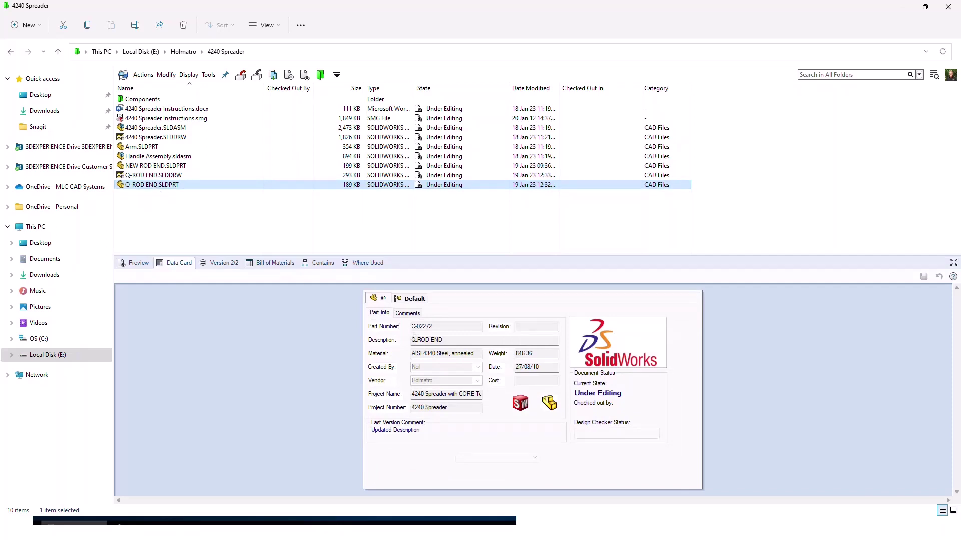
click(144, 75)
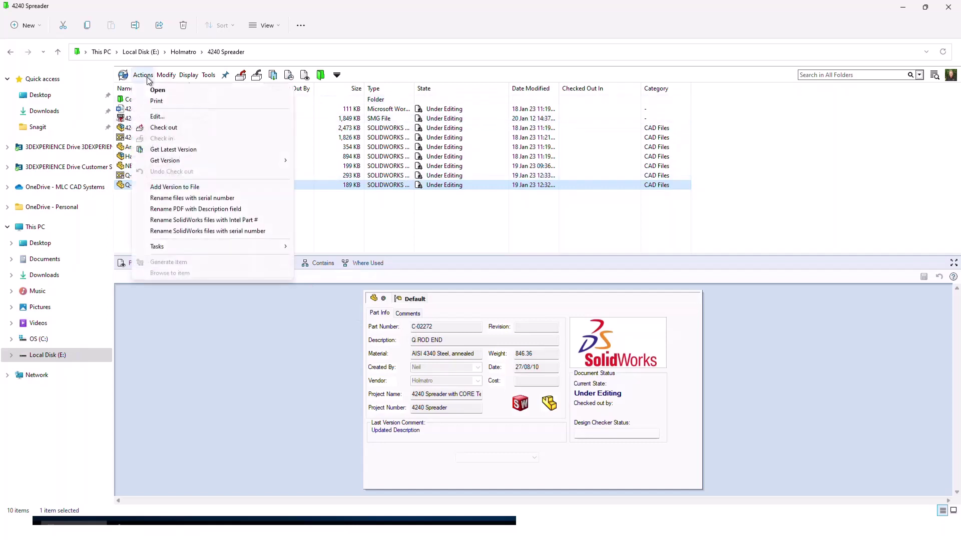
mouse_move(170, 163)
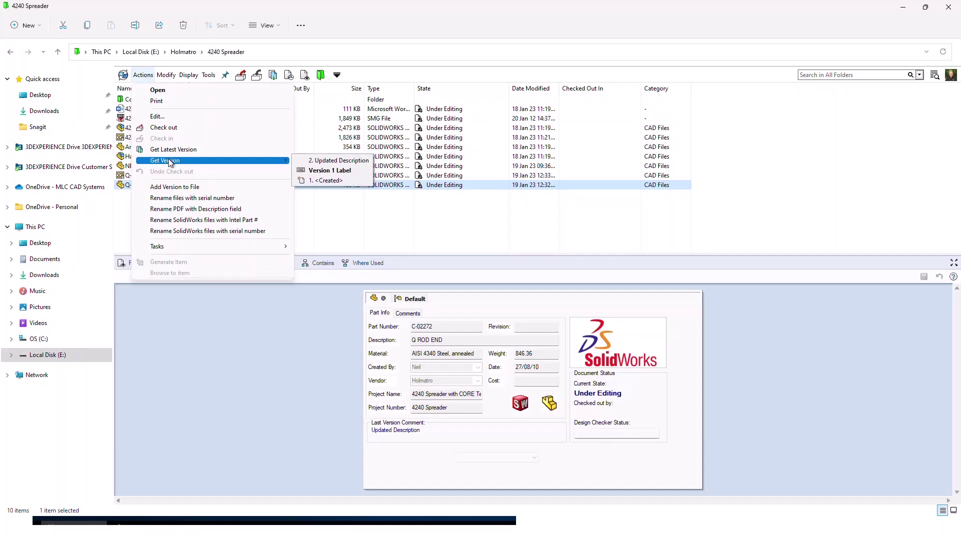
click(337, 181)
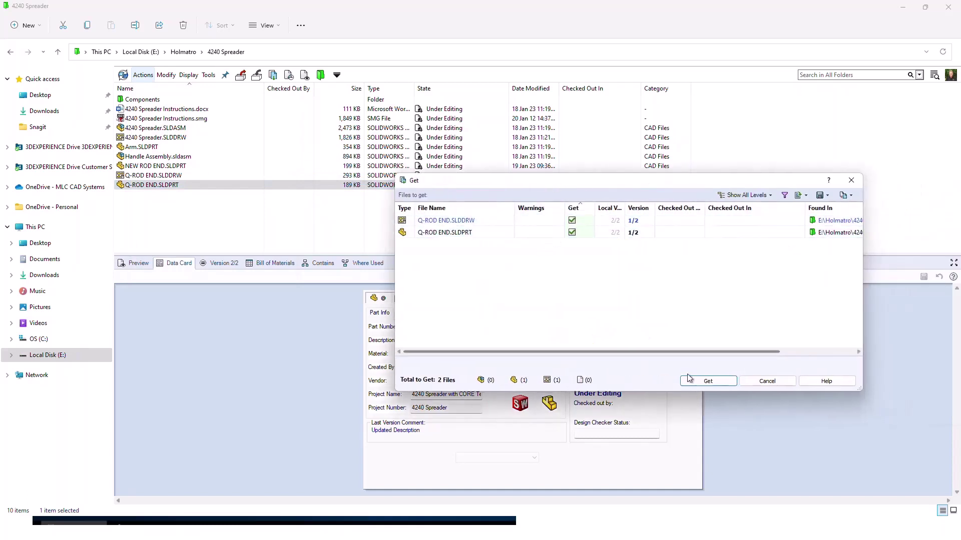
click(695, 380)
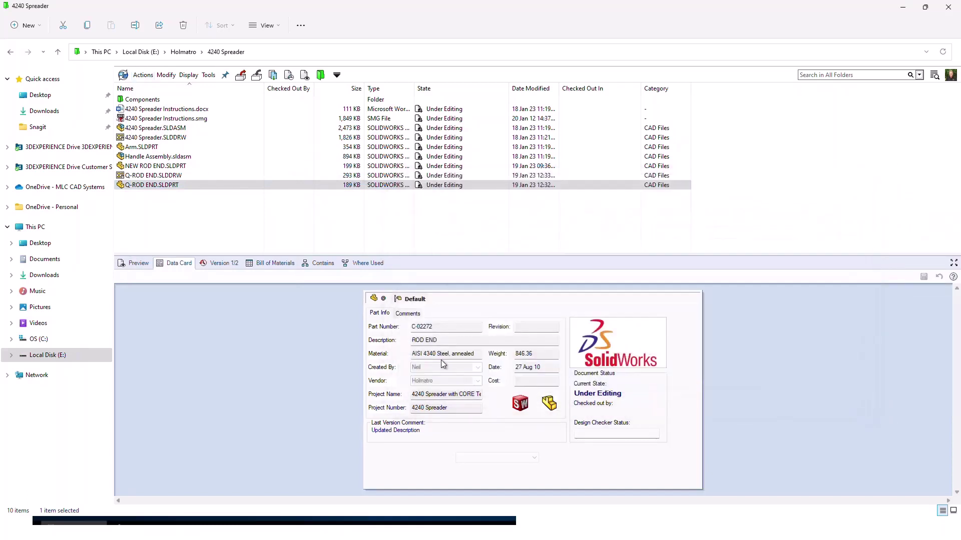
- Inspect the description on the Q-ROD END.SLDPRT data card and review the part's history of versions and comments
click(440, 343)
click(448, 340)
click(190, 76)
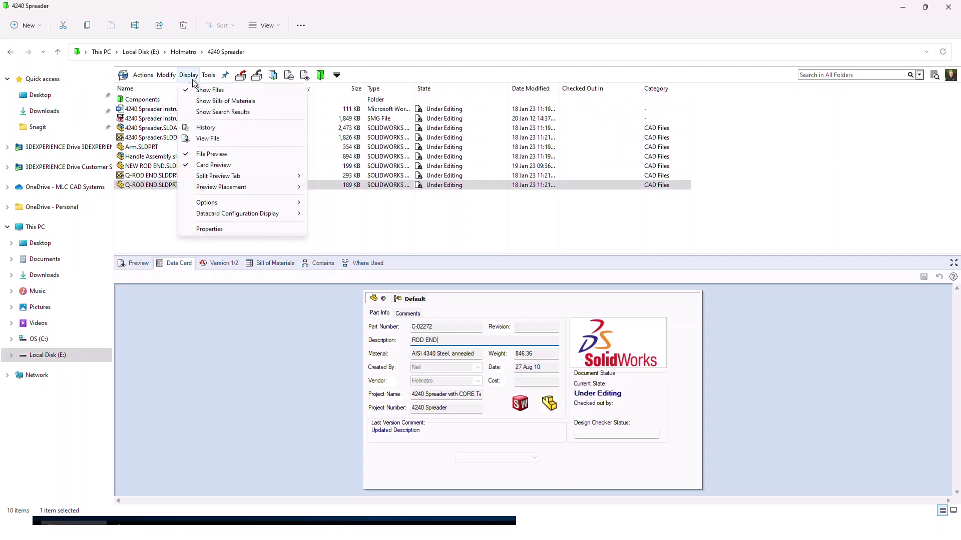
click(209, 128)
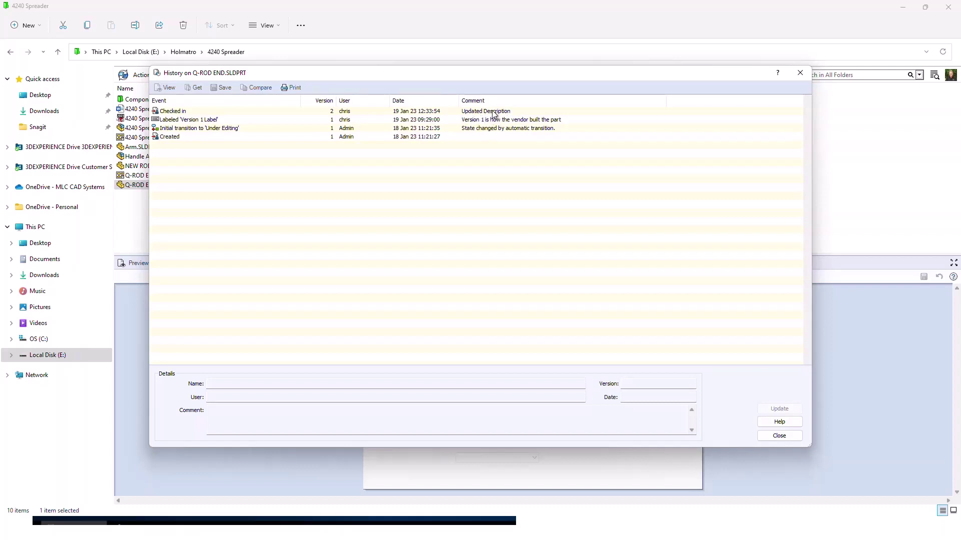
click(800, 73)
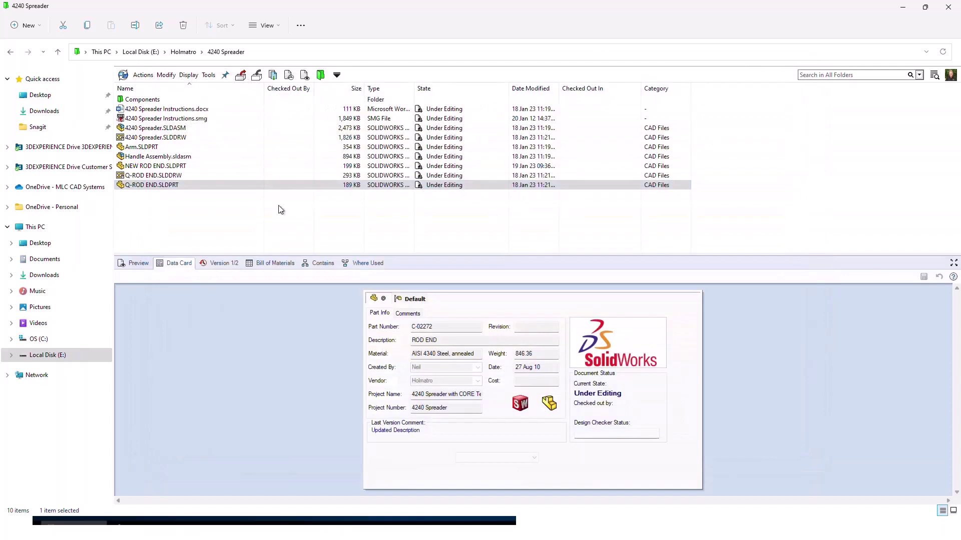